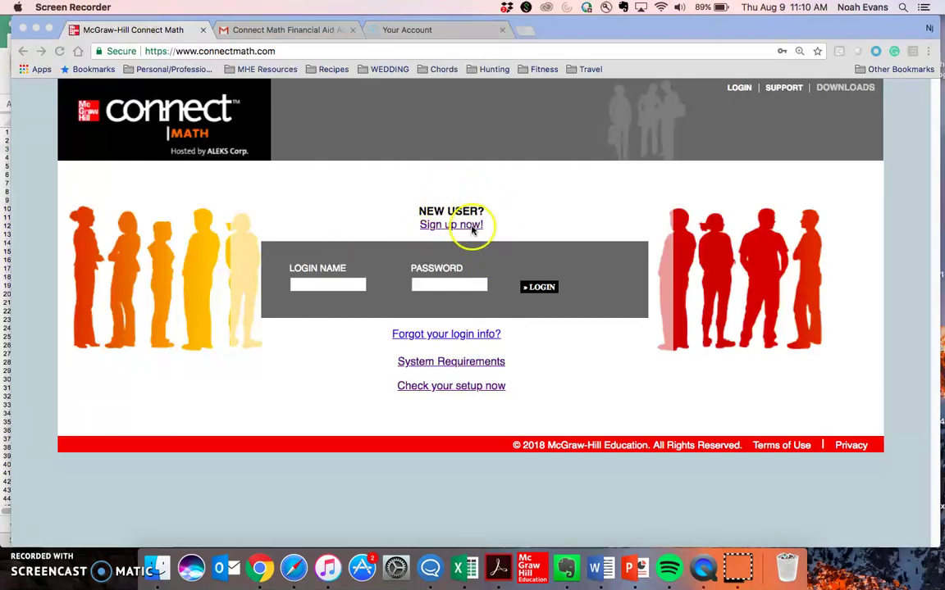
Start a new student sign-up and submit the instructor's pasted 10-character class code.
click(453, 228)
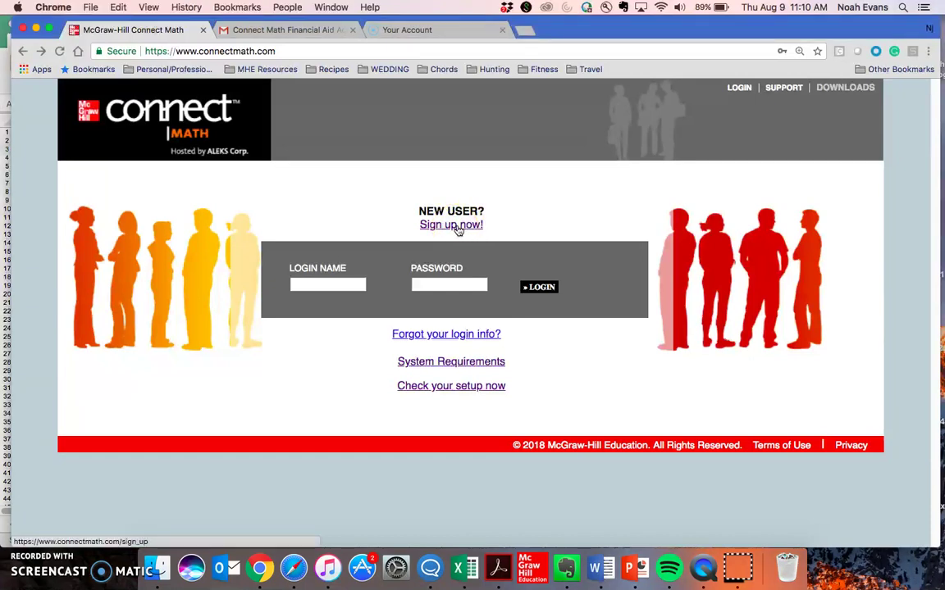
click(456, 229)
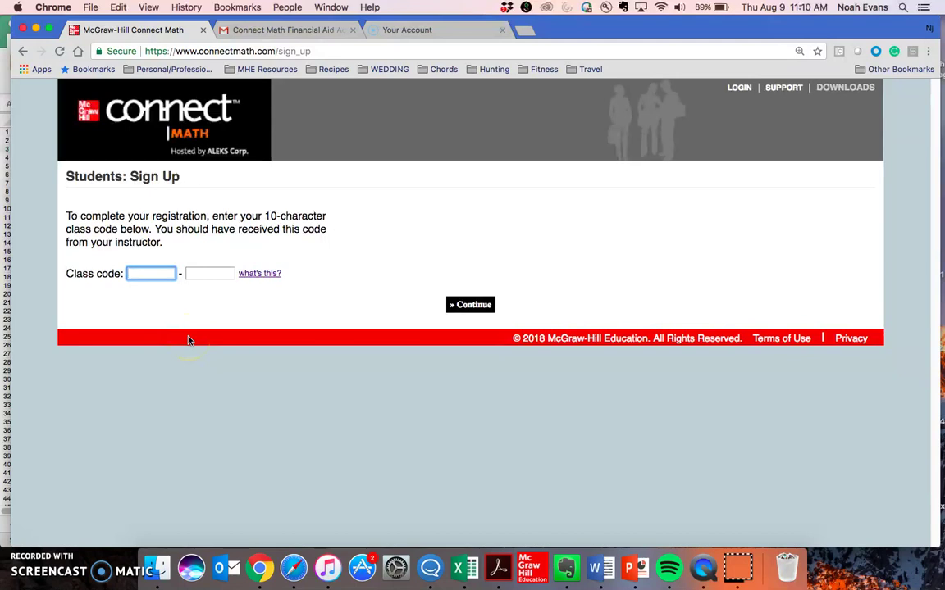
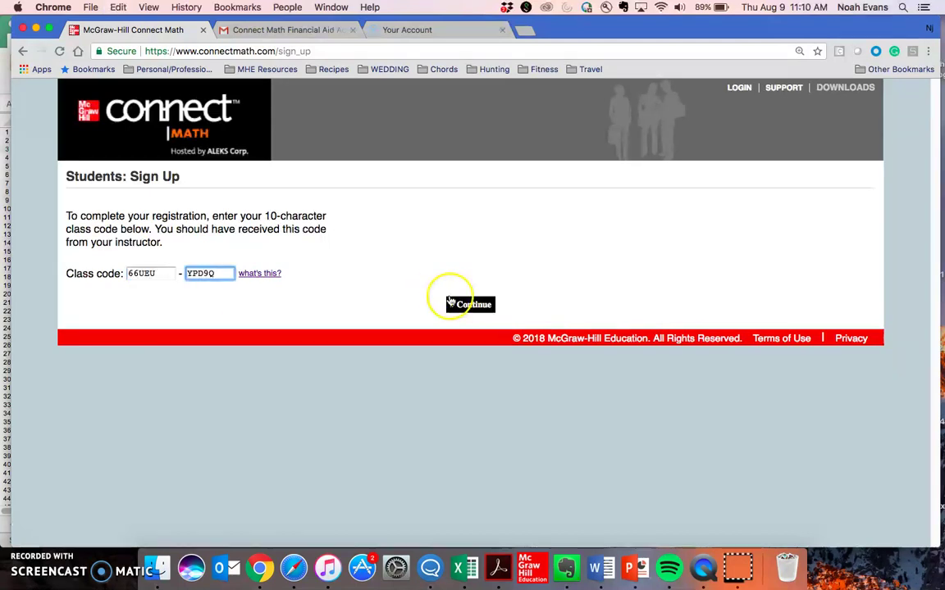
click(465, 305)
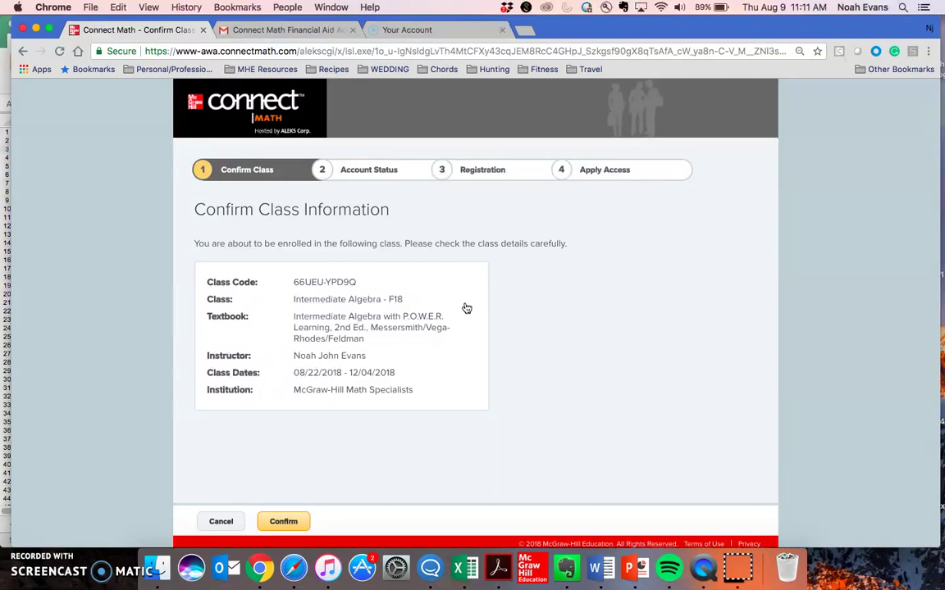
Review the Intermediate Algebra - F18 class details and confirm enrolling in it.
drag(416, 392, 206, 284)
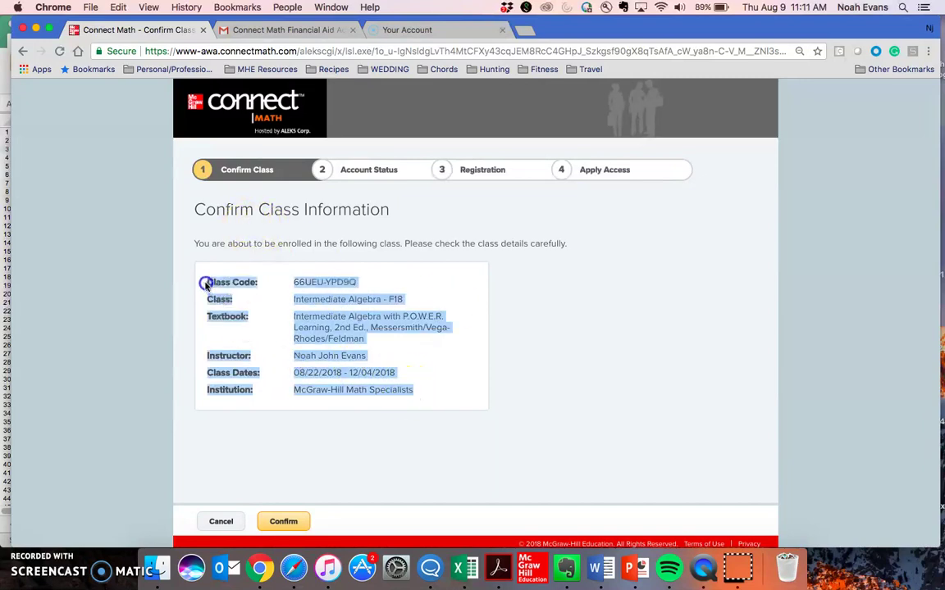
click(426, 399)
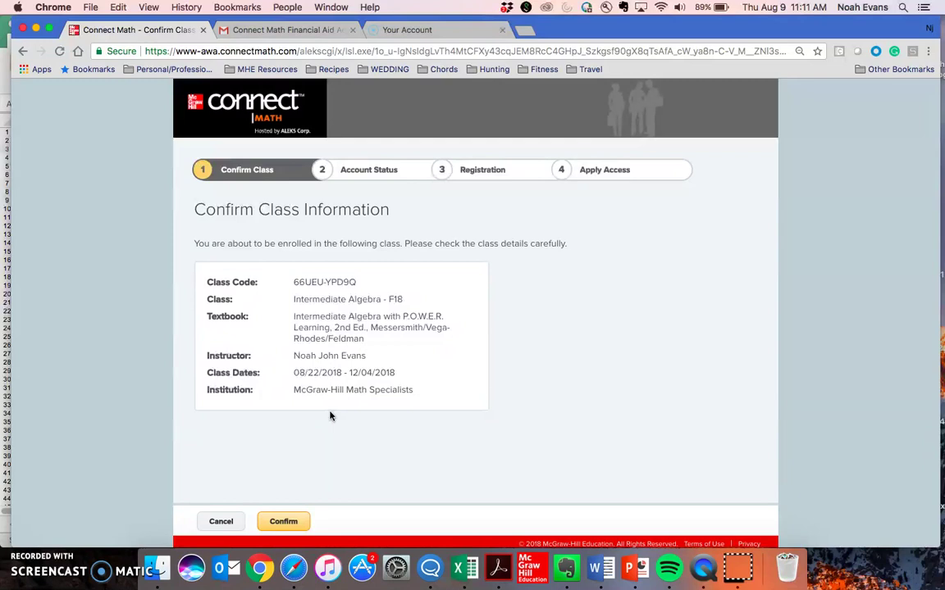
click(284, 528)
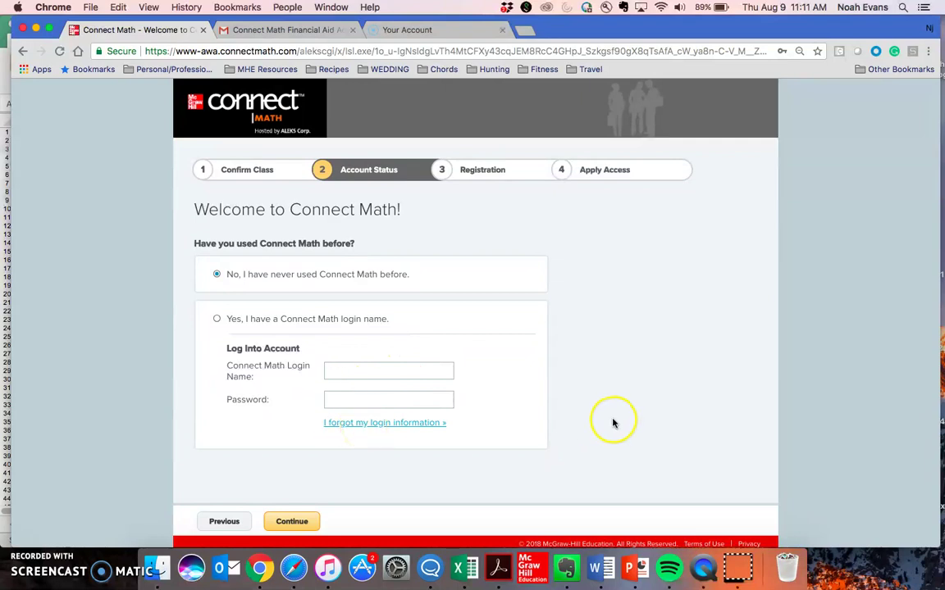
Continue as a new Connect Math user and enter the student's first name, last name and e-mail address.
click(296, 520)
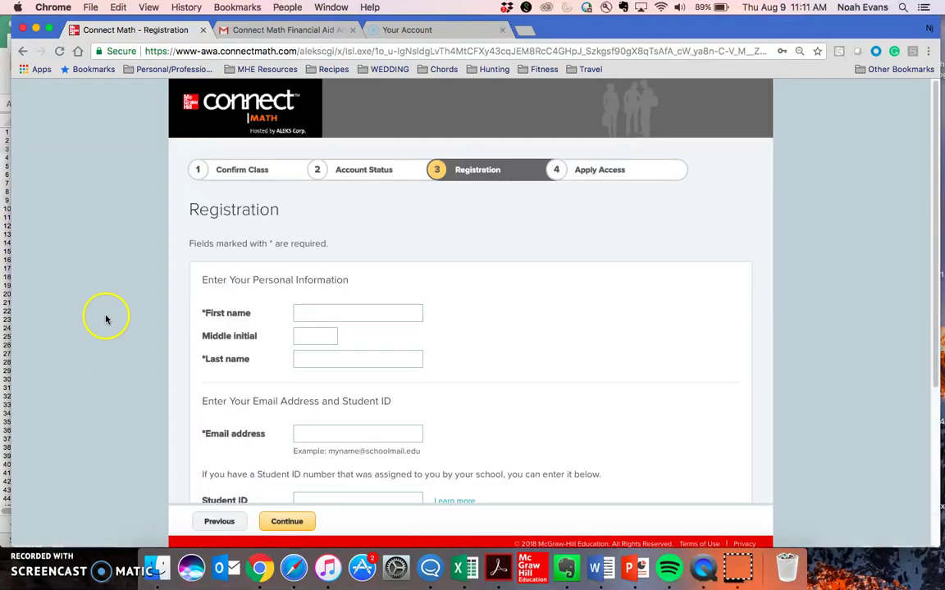
click(7, 139)
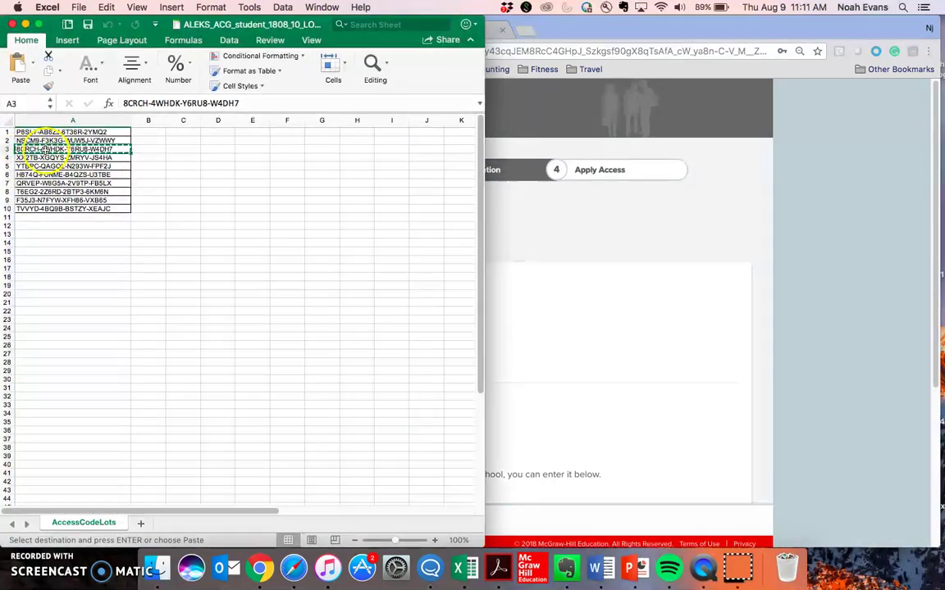
key(super+c)
click(738, 259)
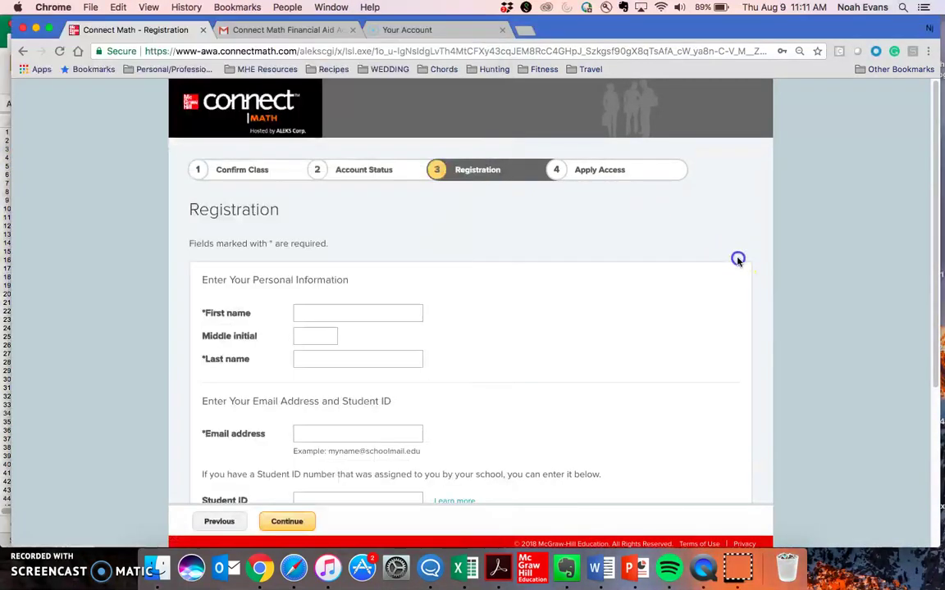
click(340, 312)
key(super+v)
click(358, 358)
text(S)
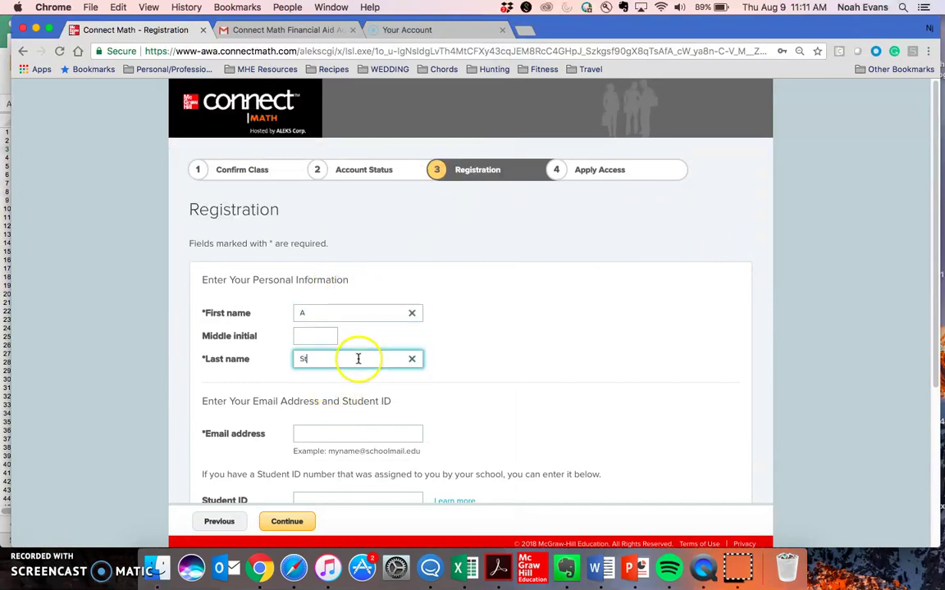
scroll(359, 358, down, 3)
click(362, 312)
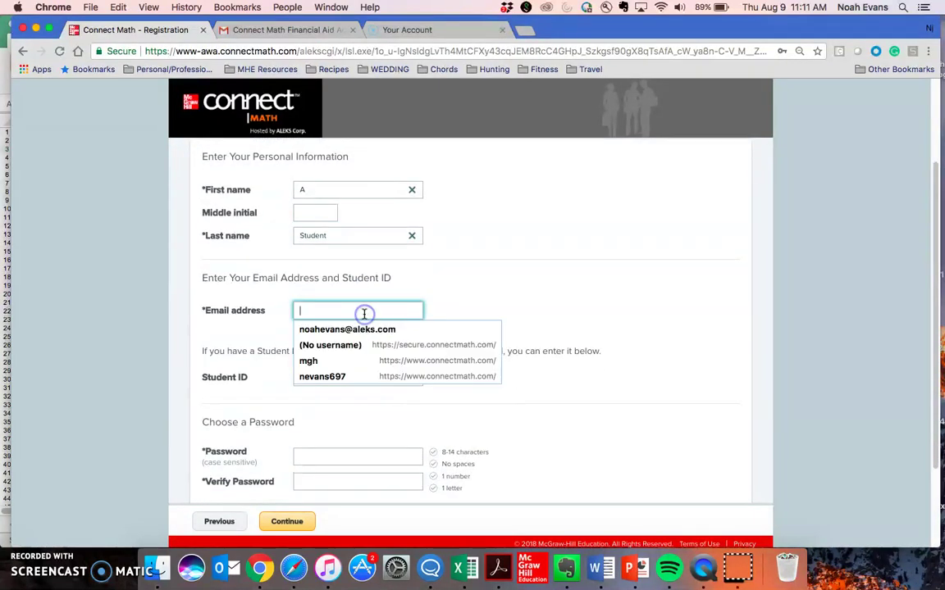
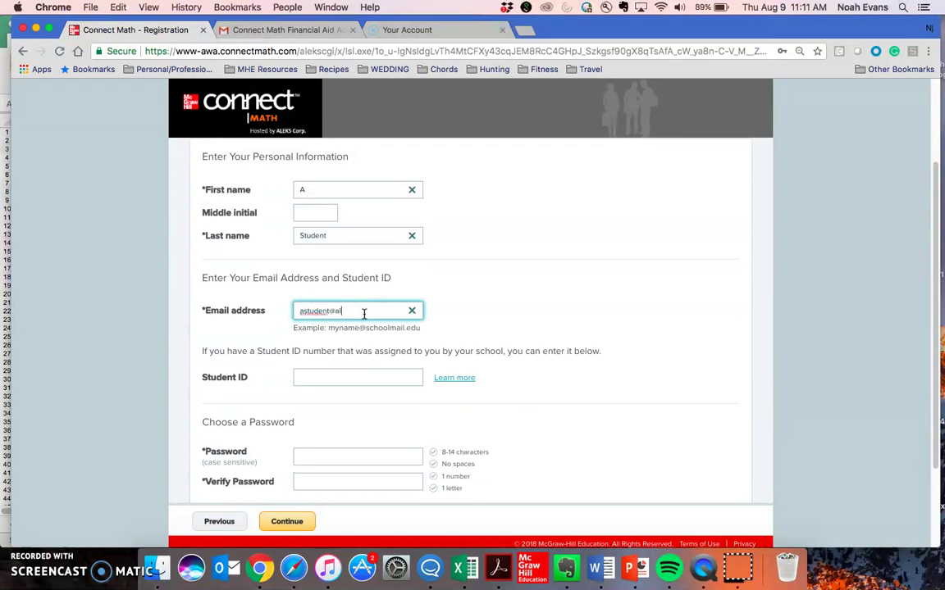
Enter the account password, correct the verification to match, accept the Terms of Use, and submit.
scroll(401, 354, down, 3)
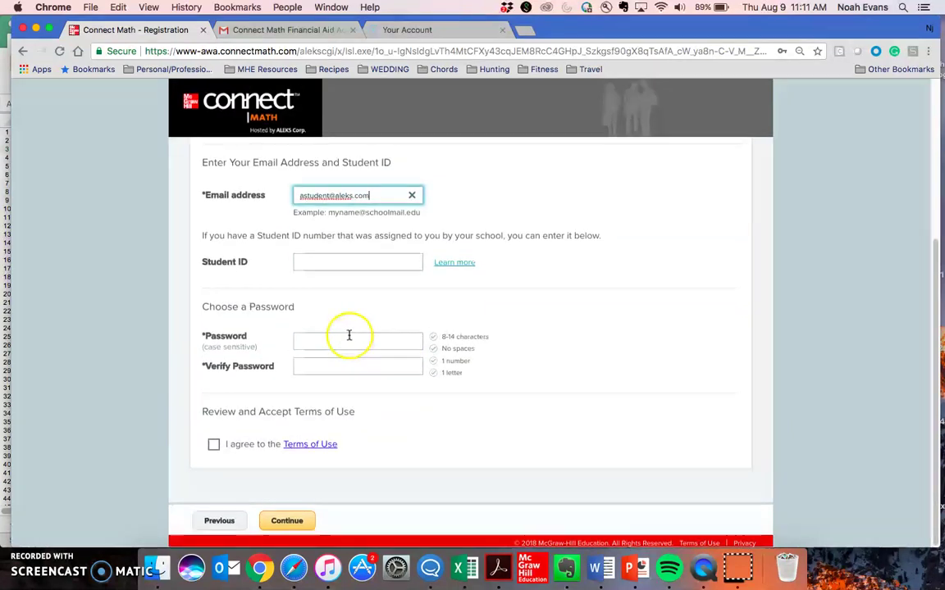
click(332, 339)
text(abc123)
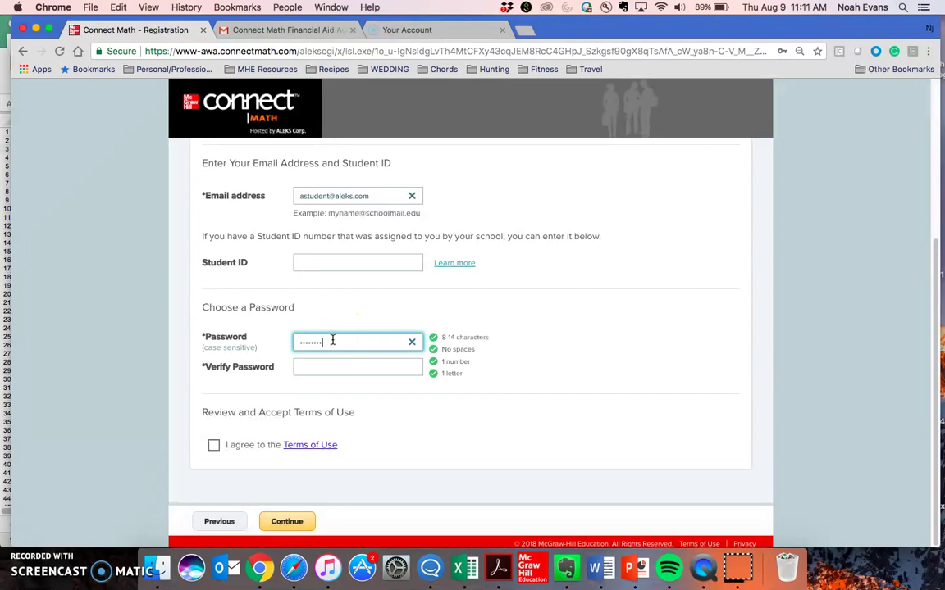
click(321, 367)
text(abc12)
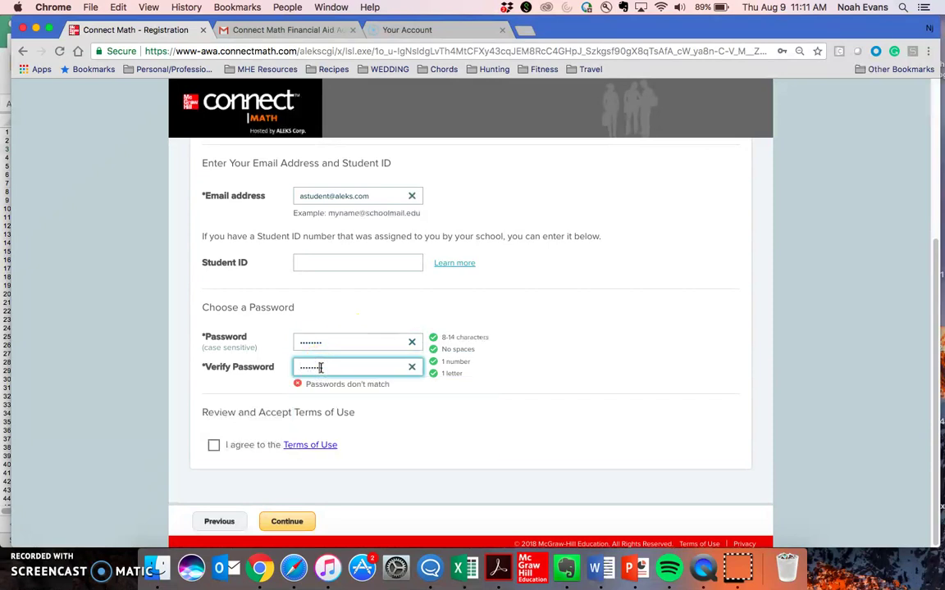
double_click(384, 370)
text(abc123)
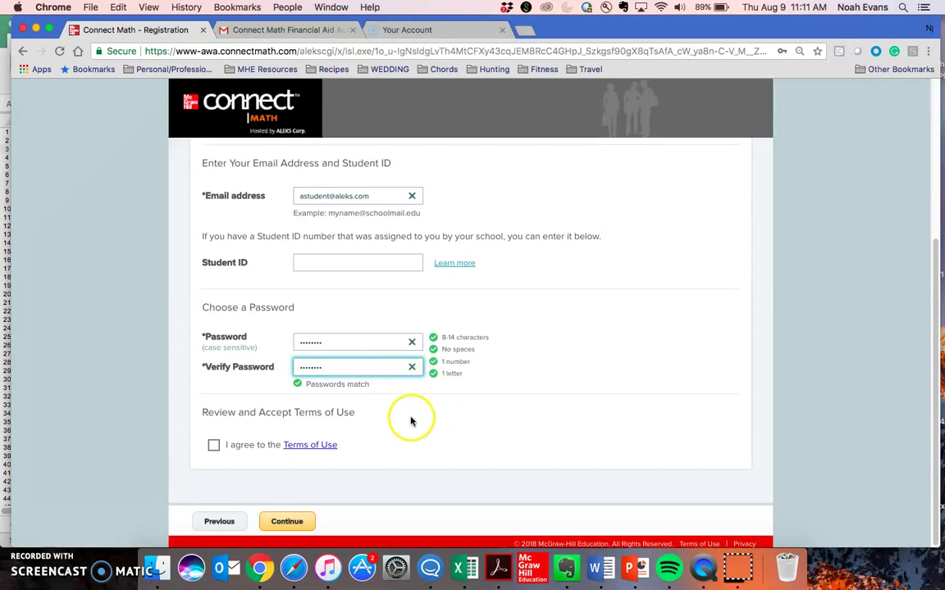
click(213, 444)
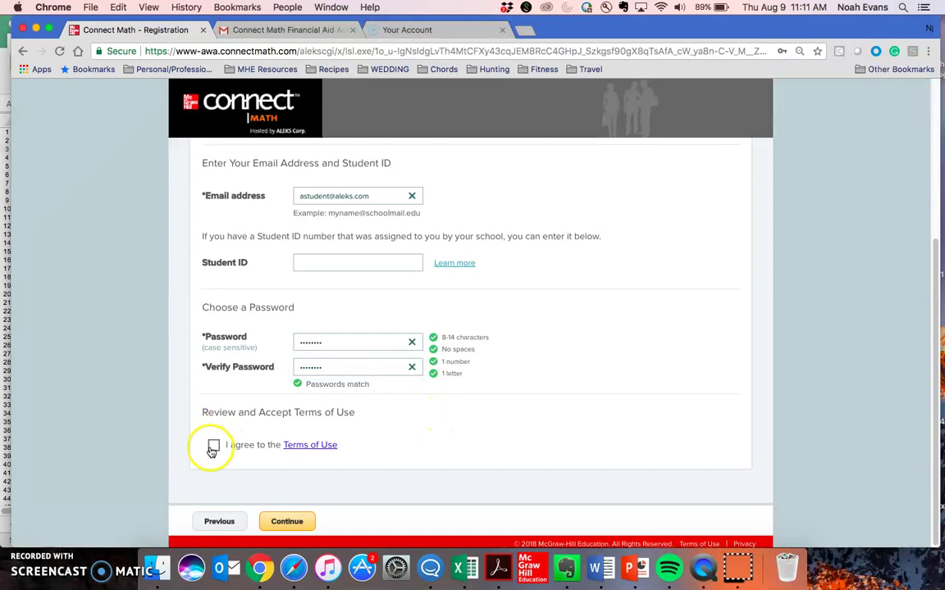
click(296, 522)
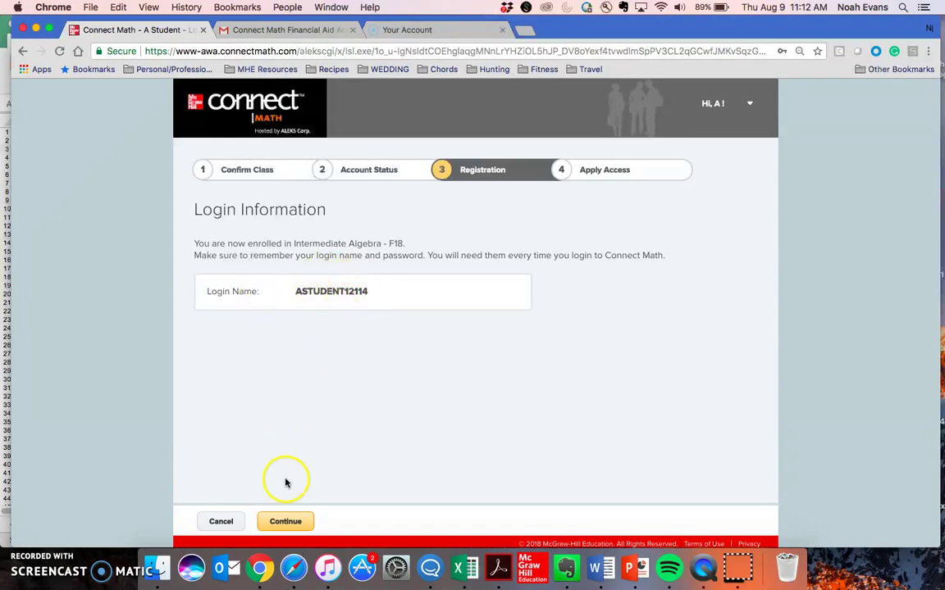
Choose 'Yes, I have an access code', paste the access code into its boxes, and submit it.
click(287, 521)
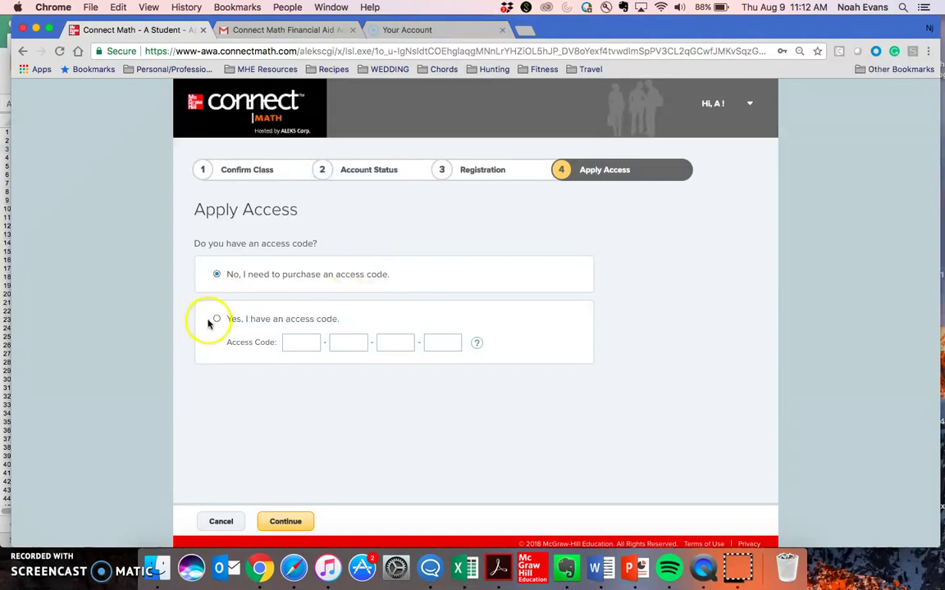
click(286, 343)
key(super+v)
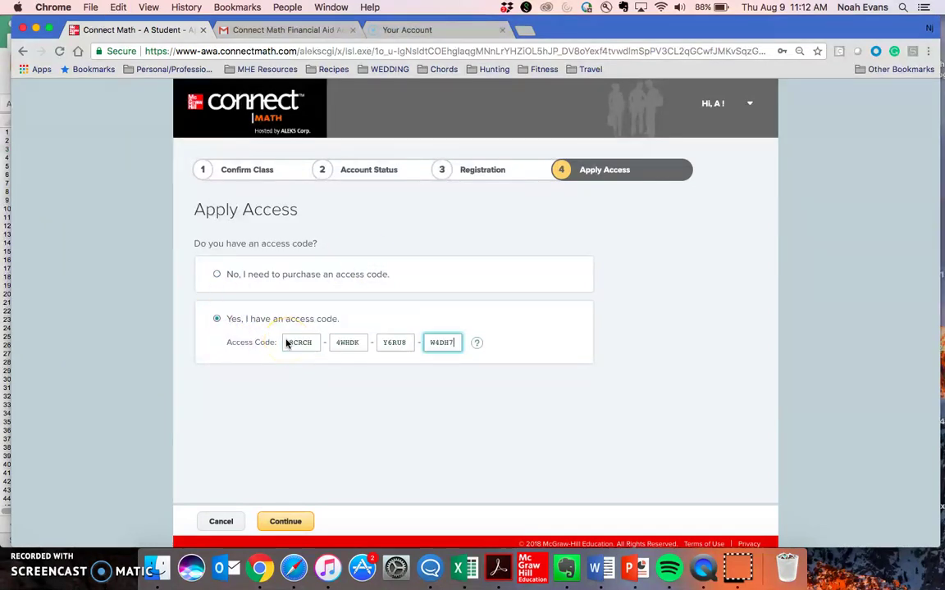
click(441, 471)
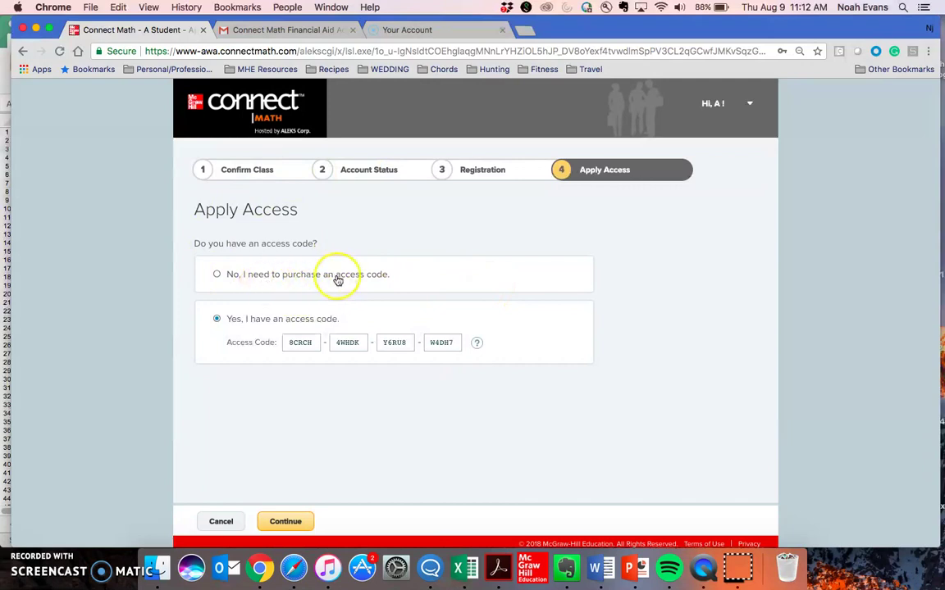
click(286, 523)
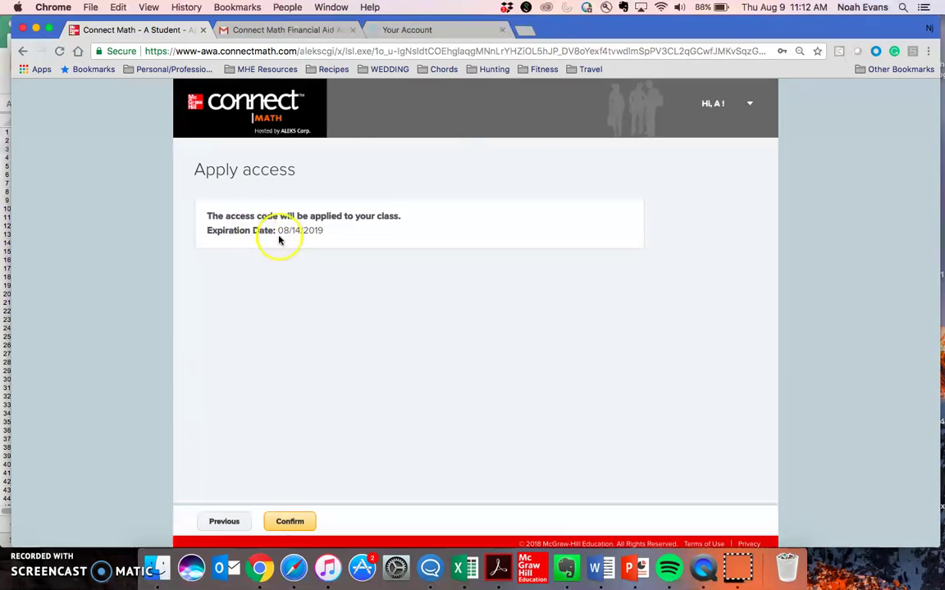
Confirm applying the access code and dismiss the welcome message.
click(297, 522)
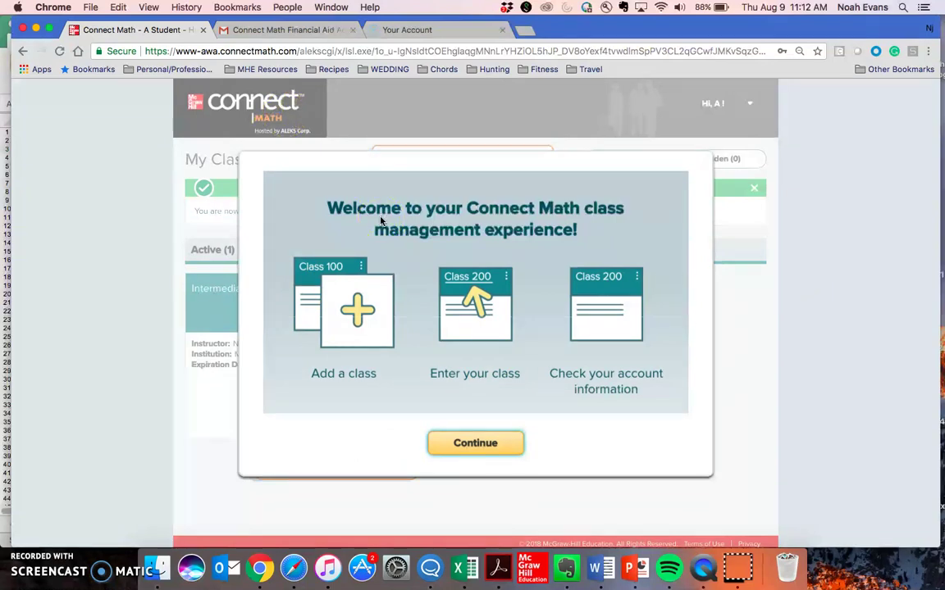
click(506, 443)
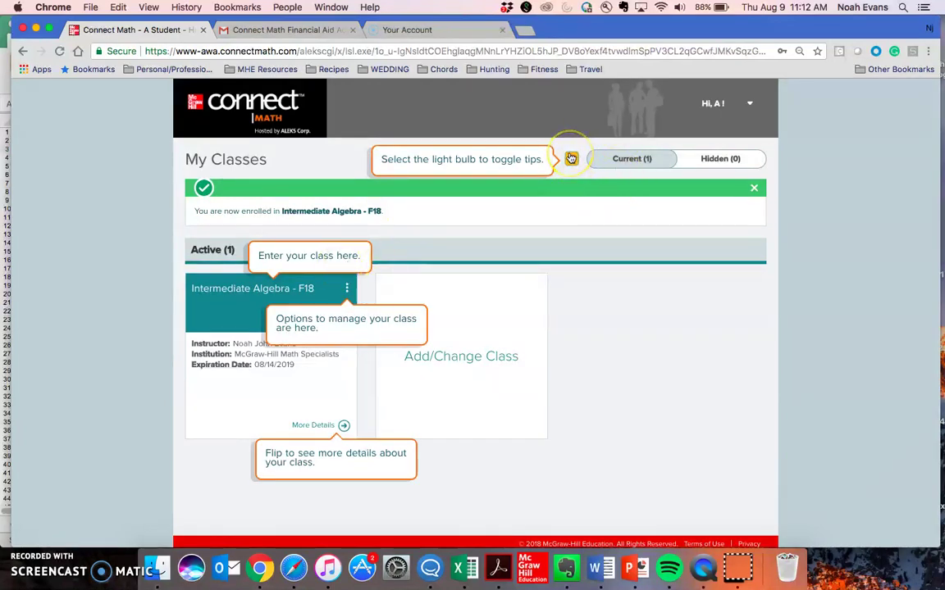
Hide the guidance tips, check the class card's details and options, then open Intermediate Algebra - F18.
click(572, 161)
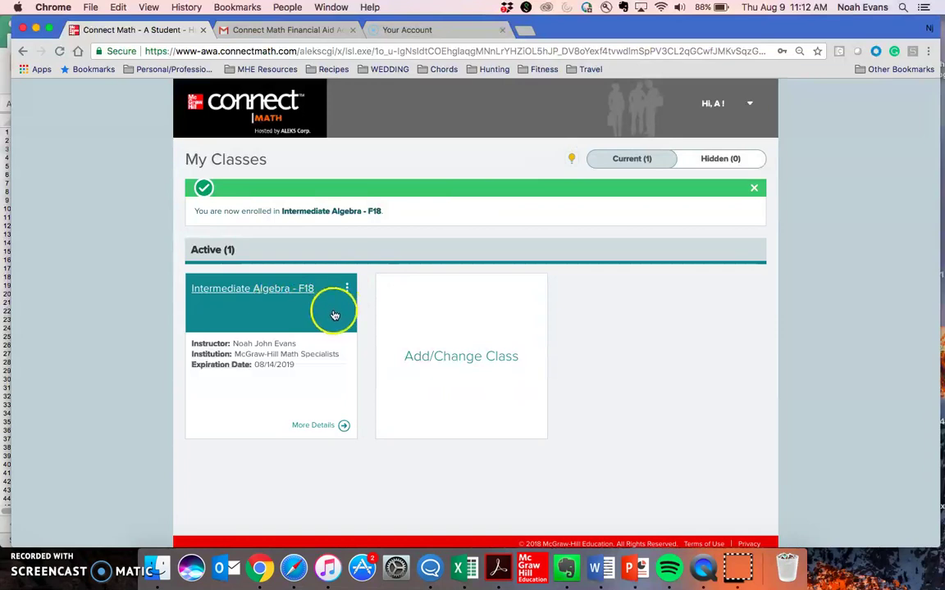
click(326, 425)
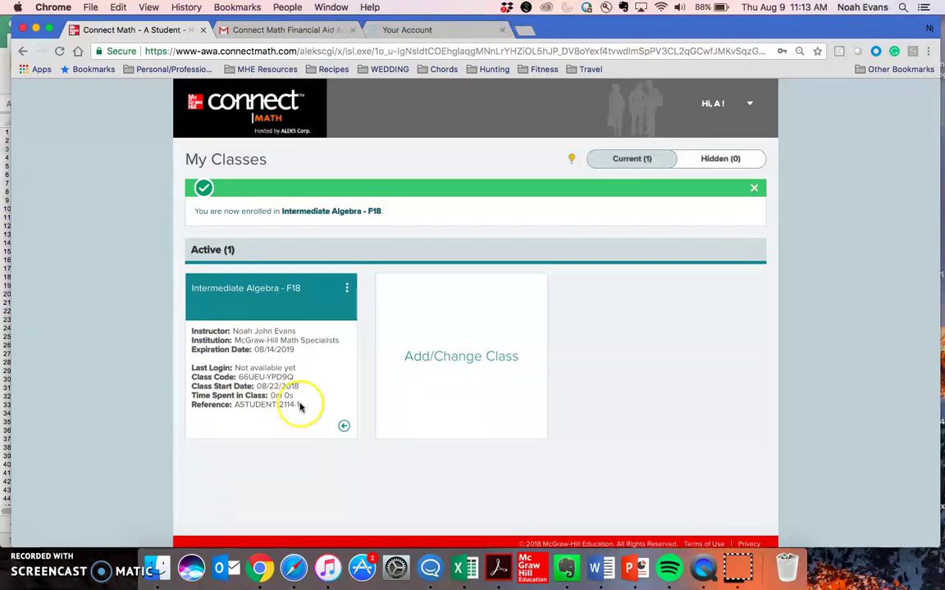
click(344, 426)
click(346, 292)
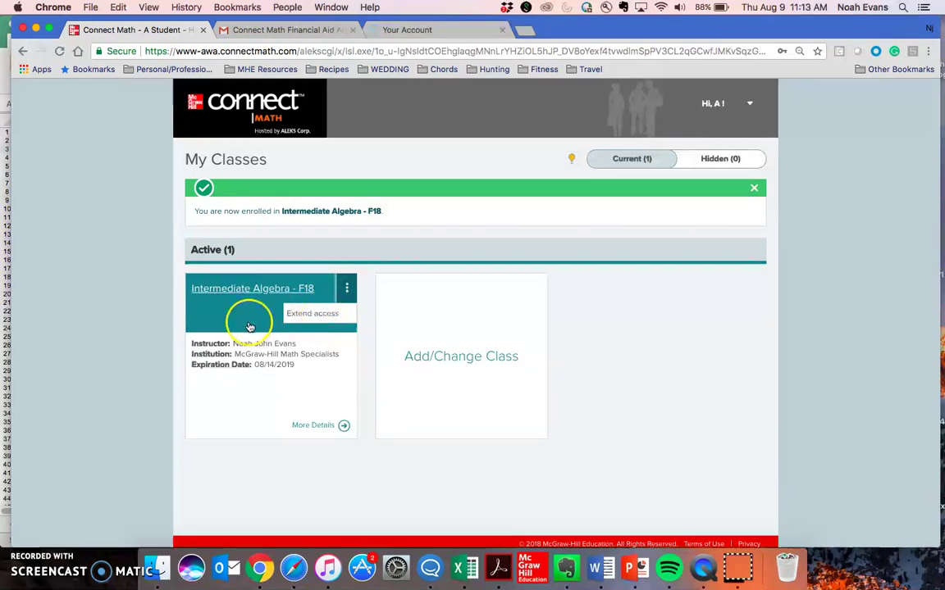
click(348, 287)
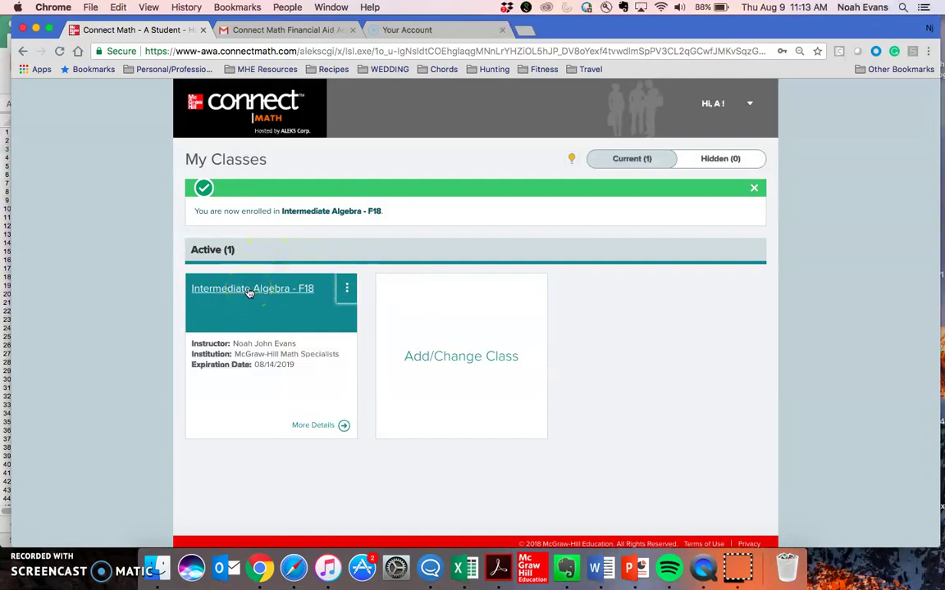
click(250, 291)
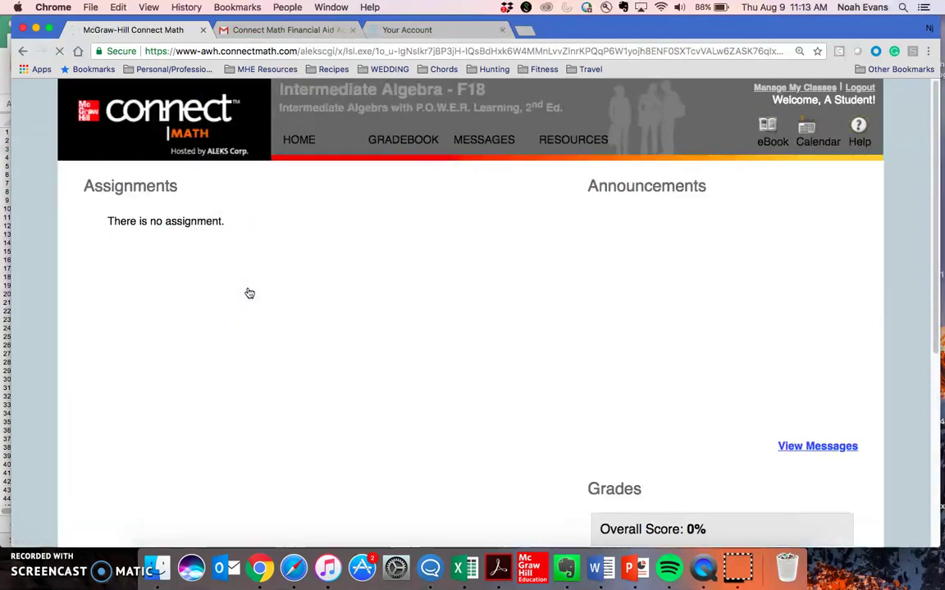
Go back to the My Classes list via Manage My Classes, showing Intermediate Algebra - F18.
click(477, 299)
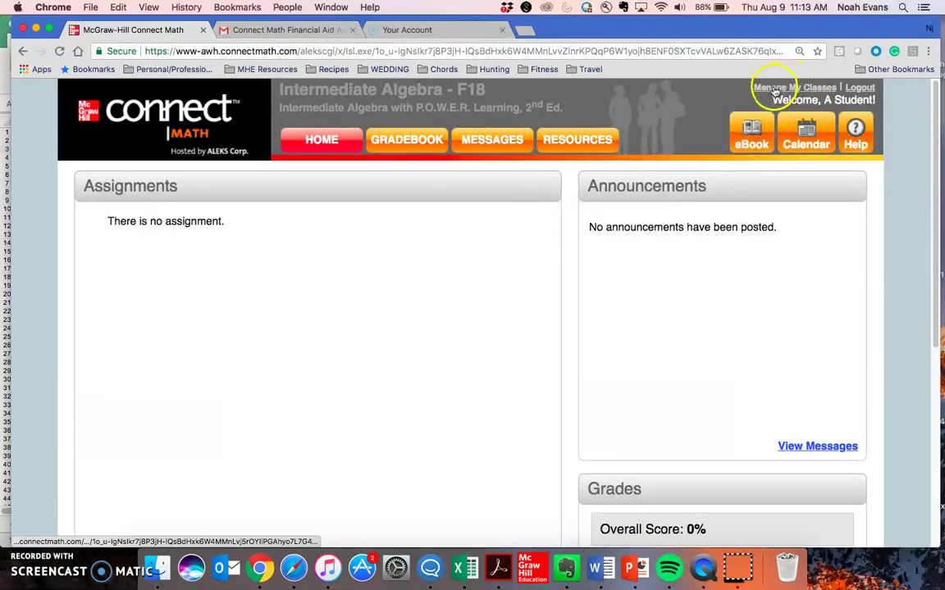
click(810, 95)
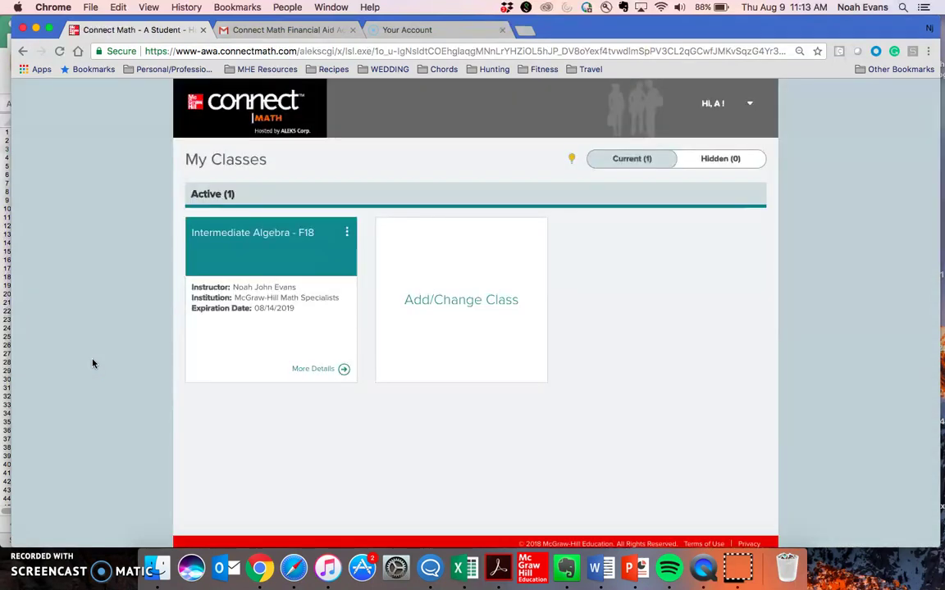
click(90, 363)
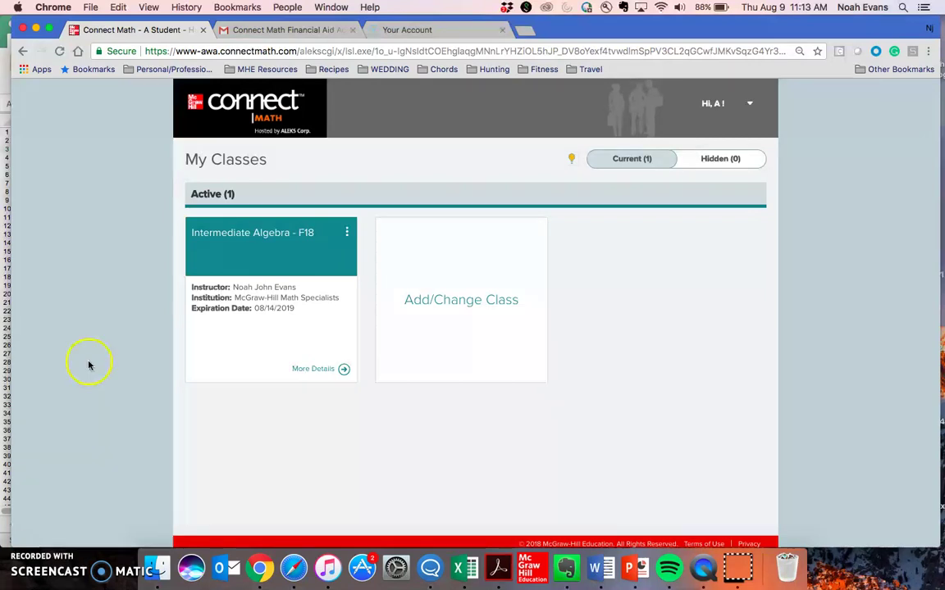